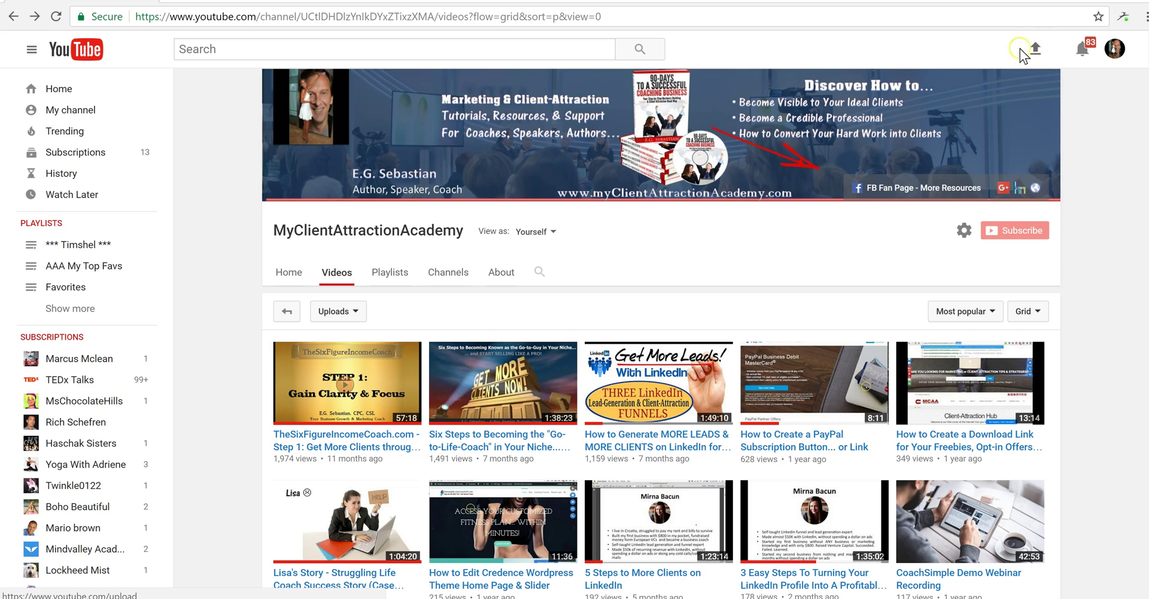
# Open YouTube's upload page and dismiss the file picker without selecting a video.
pyautogui.click(1035, 49)
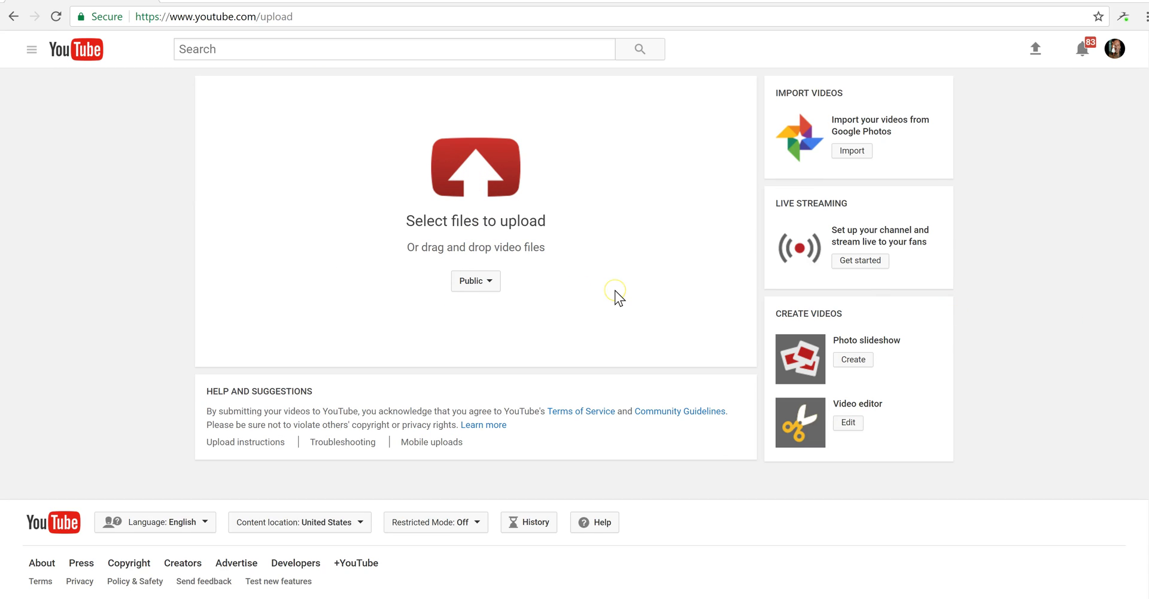
pyautogui.click(582, 252)
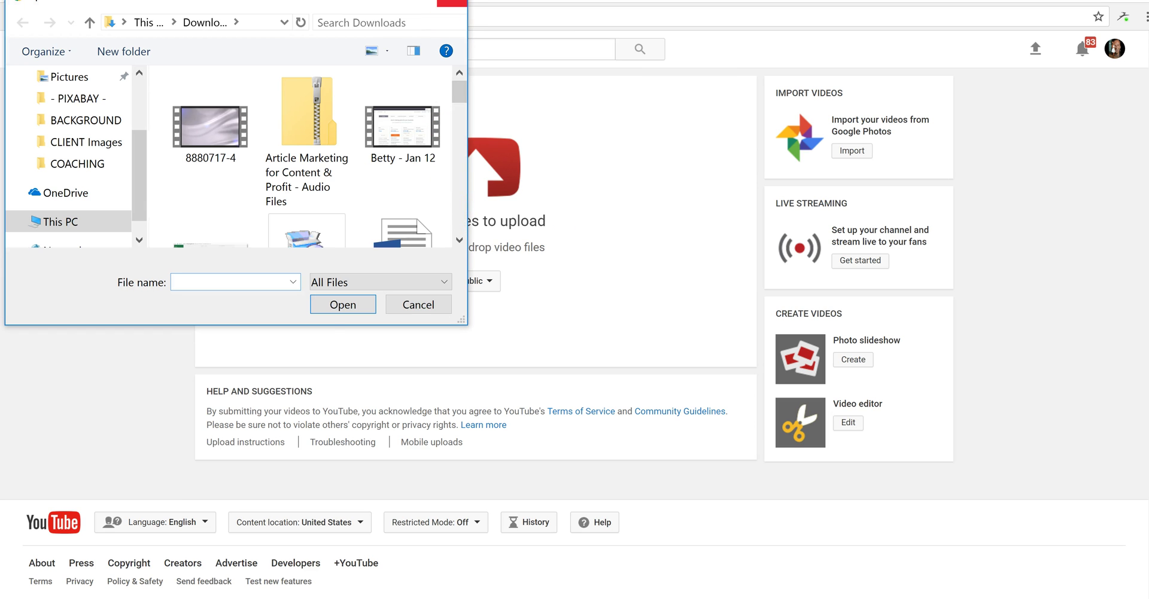
pyautogui.click(453, 2)
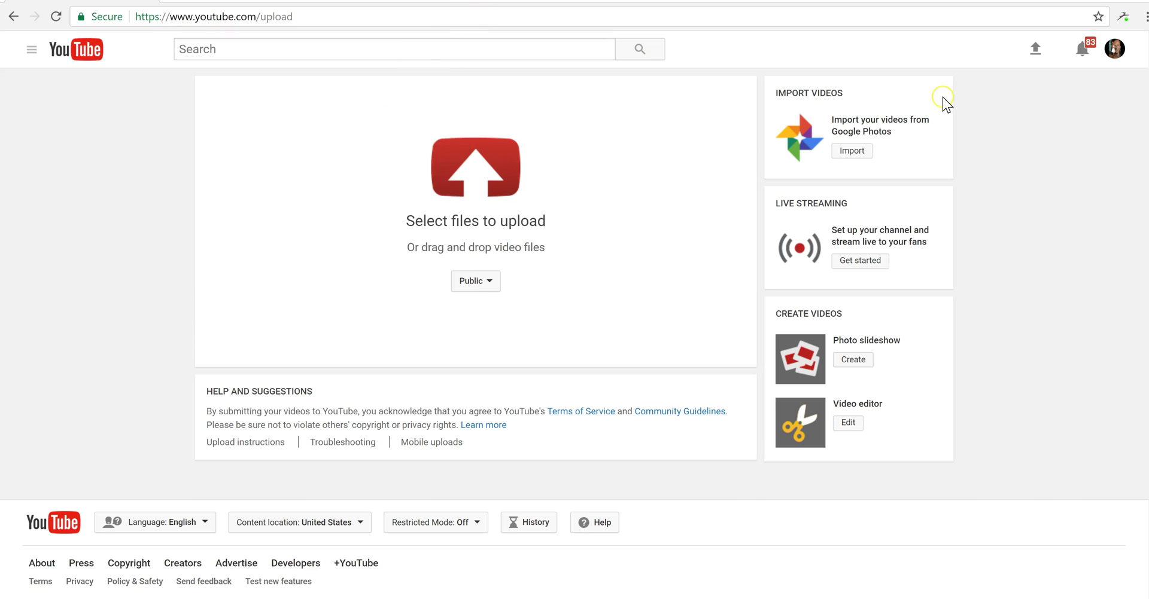
# Go from the avatar menu to Creator Studio and open Create > Audio Library.
pyautogui.click(1116, 52)
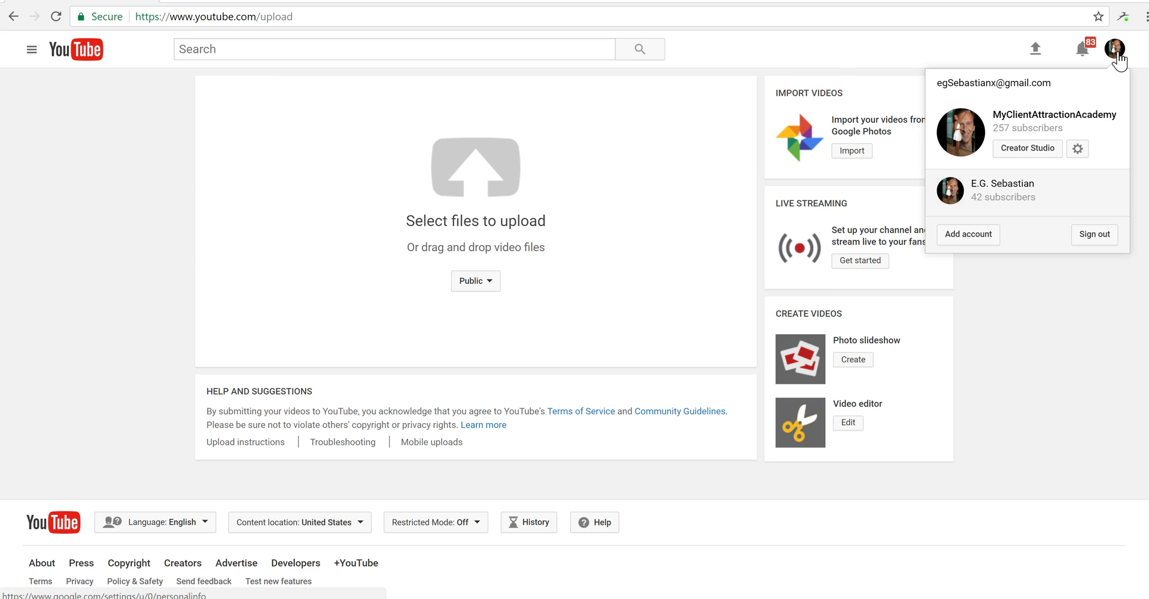
pyautogui.click(1023, 157)
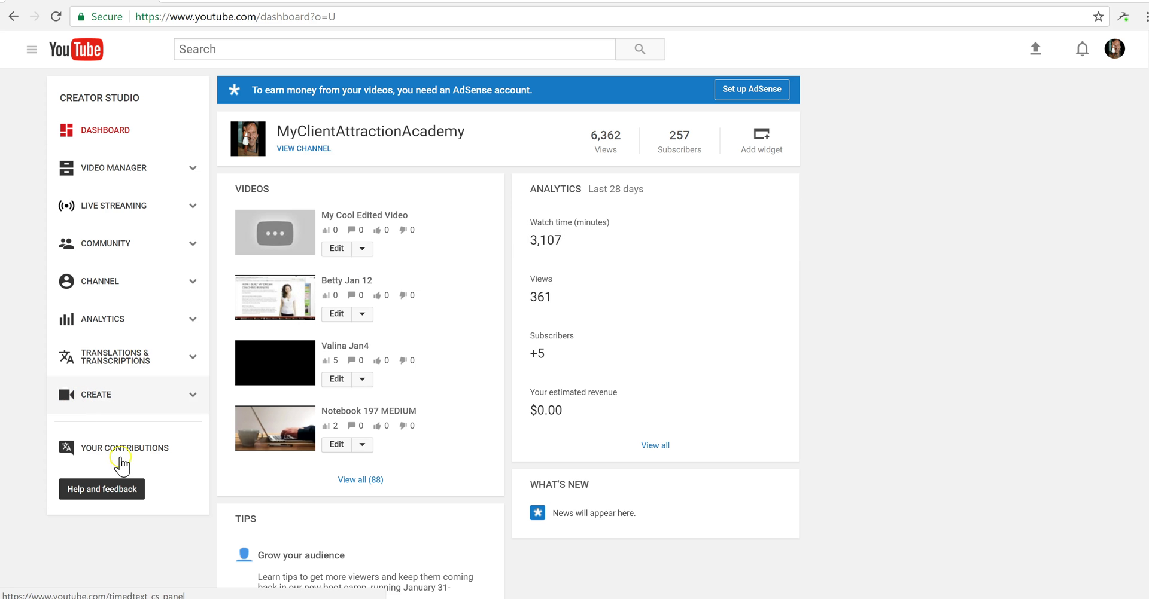
pyautogui.scroll(-2, 127, 447)
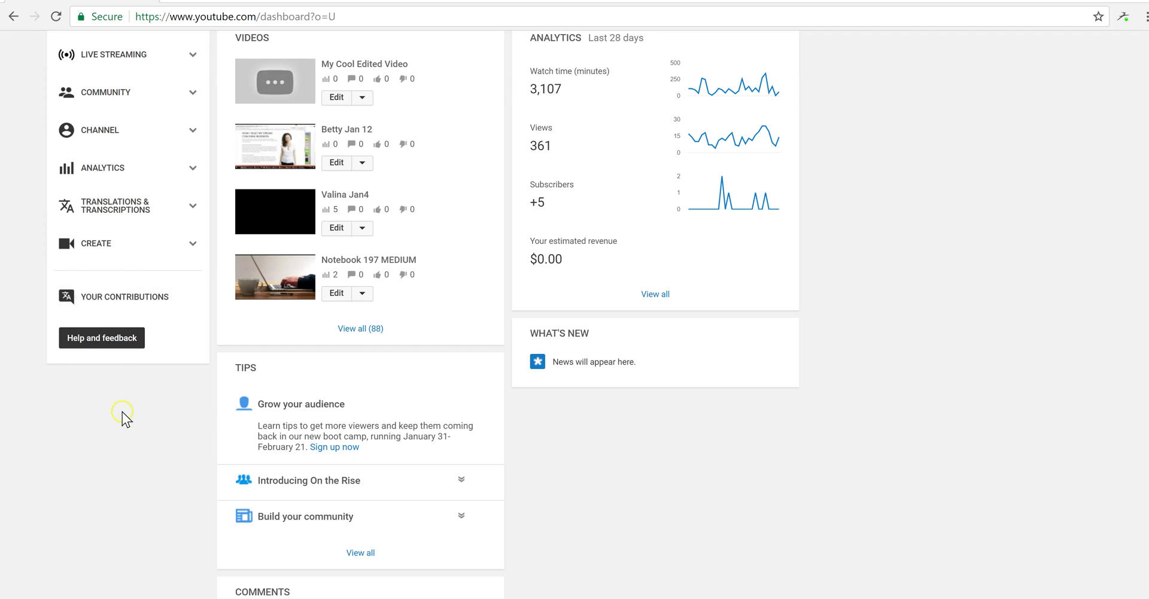
pyautogui.scroll(1, 122, 411)
pyautogui.click(104, 324)
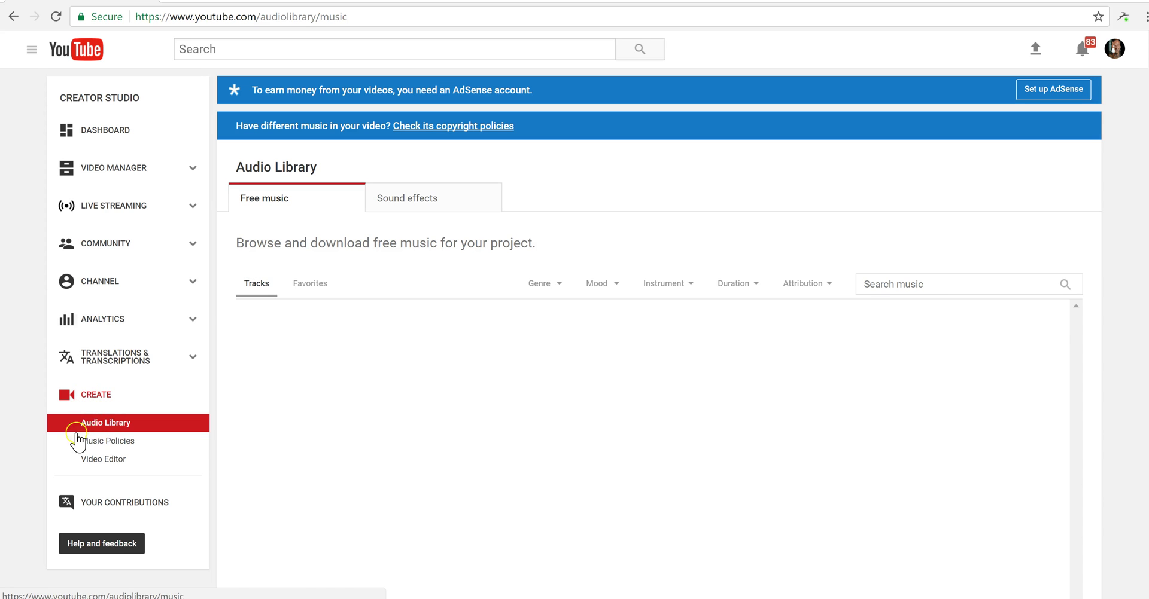
# In Video Editor, replace the existing timeline clip with the 0:35 Notebook 197 clip.
pyautogui.click(115, 464)
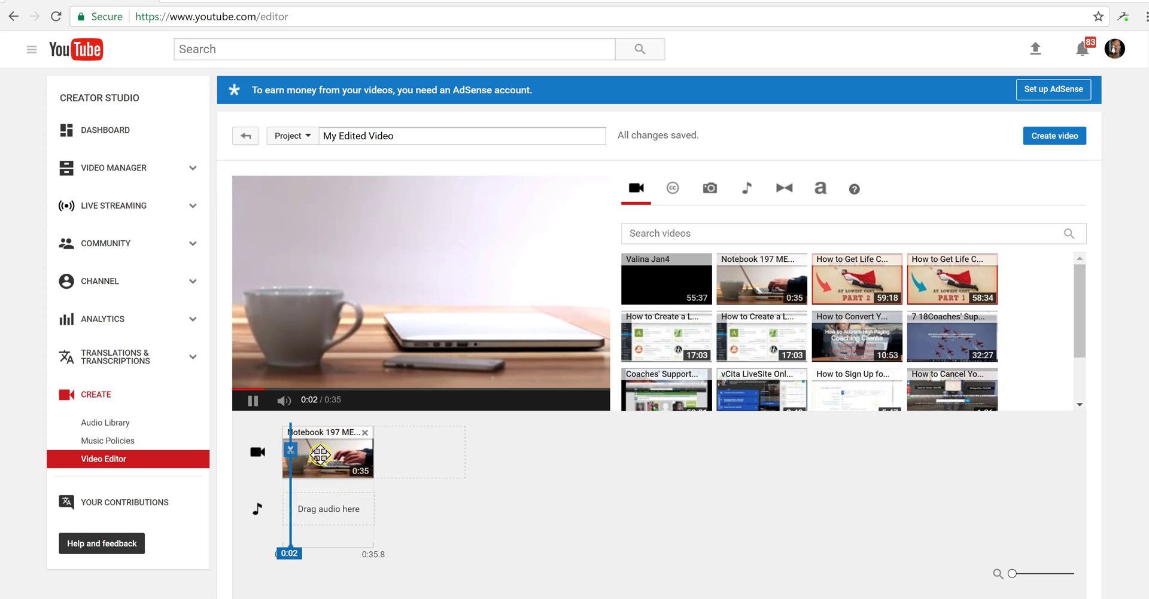
pyautogui.click(365, 433)
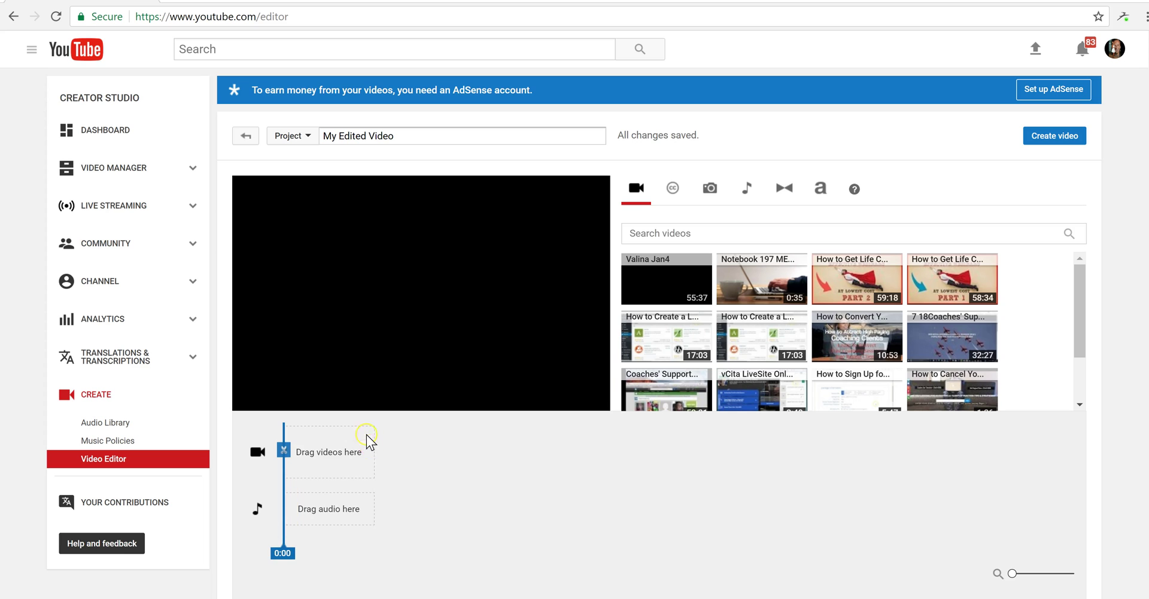
pyautogui.moveTo(761, 279)
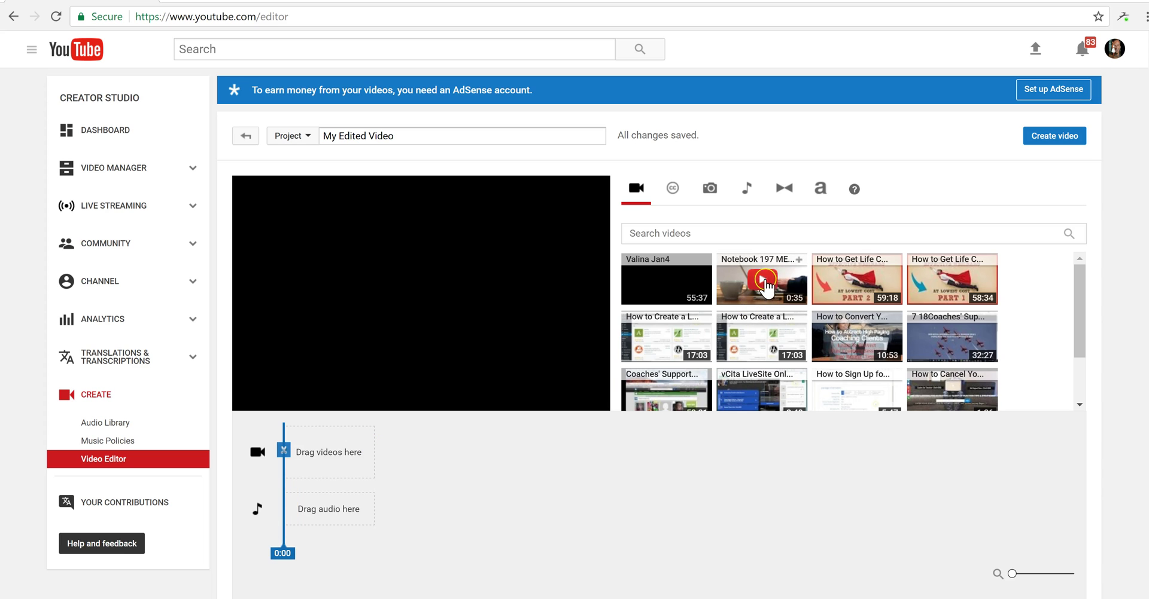
pyautogui.moveTo(776, 281); pyautogui.dragTo(328, 456)
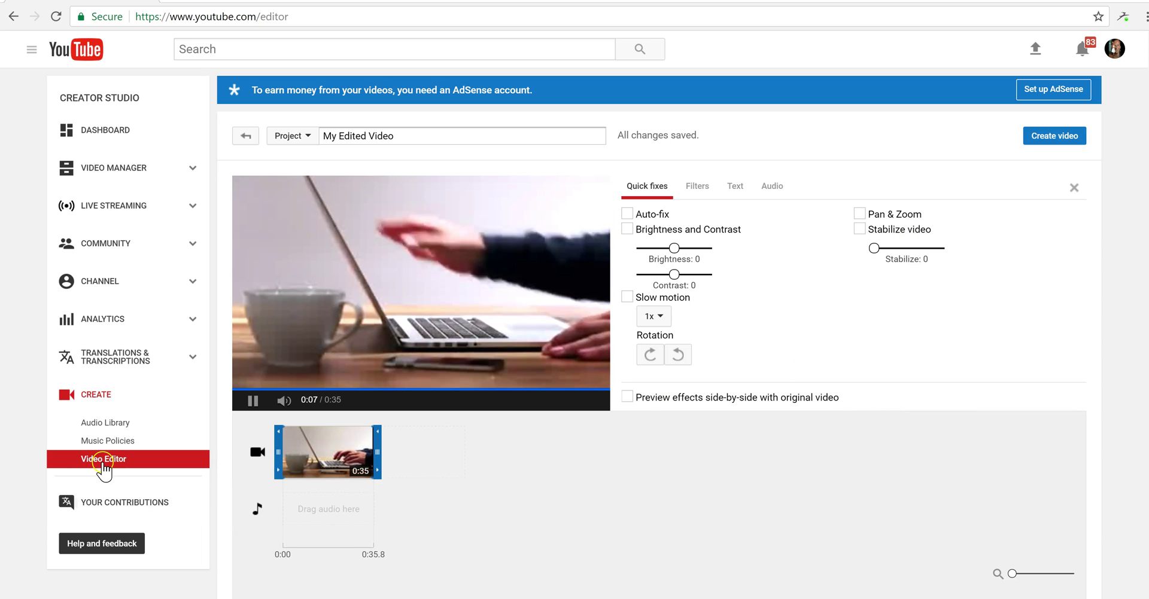
pyautogui.click(103, 462)
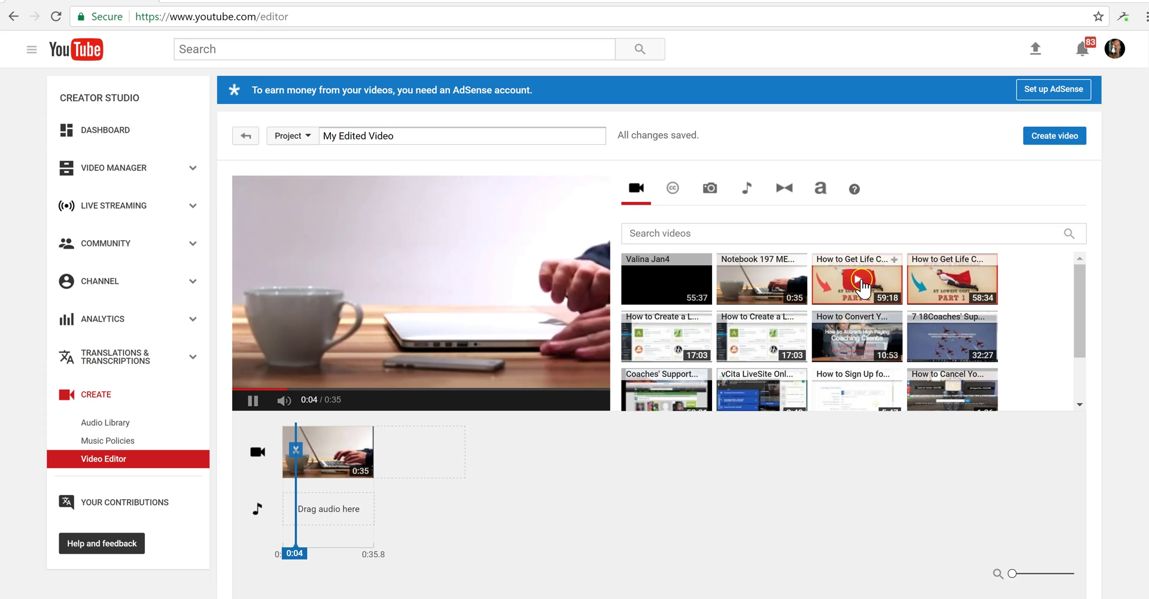
# Append the 59:18 PART 2 webinar clip after the Notebook clip and pause preview.
pyautogui.moveTo(857, 279); pyautogui.dragTo(418, 462)
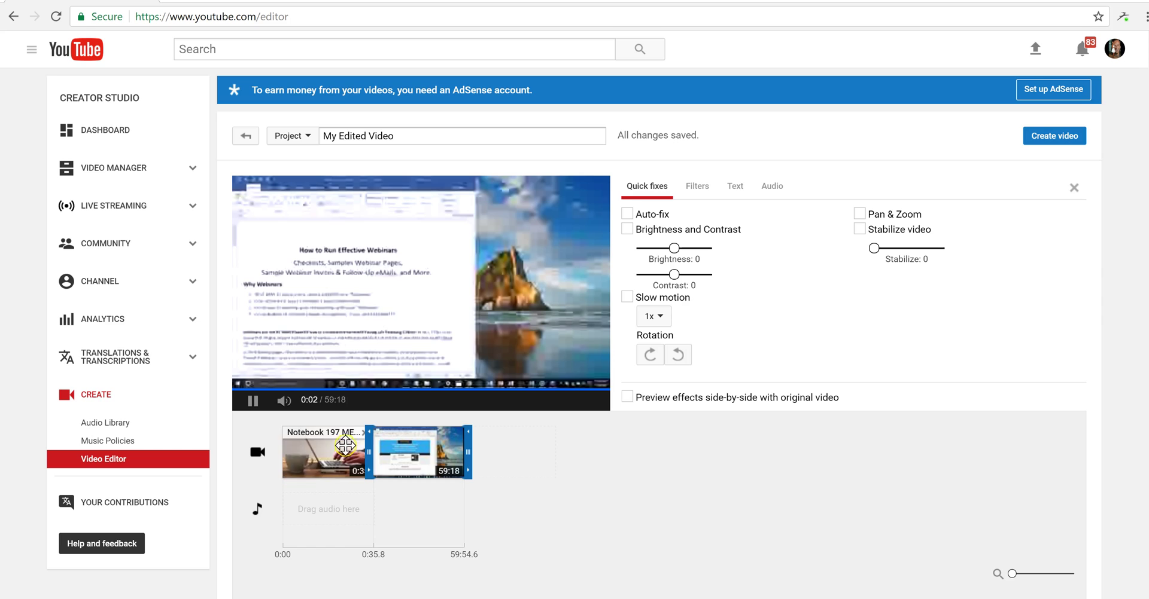
pyautogui.click(251, 401)
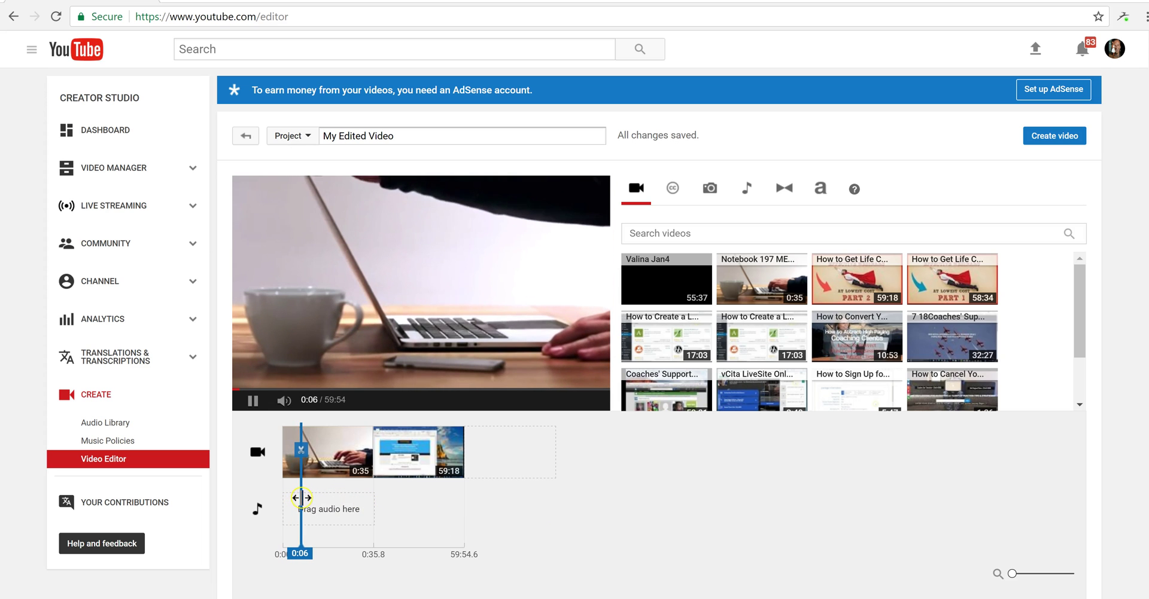
# Split the webinar clip near its start and delete the opening five-second piece.
pyautogui.click(348, 497)
pyautogui.moveTo(357, 493); pyautogui.dragTo(368, 494)
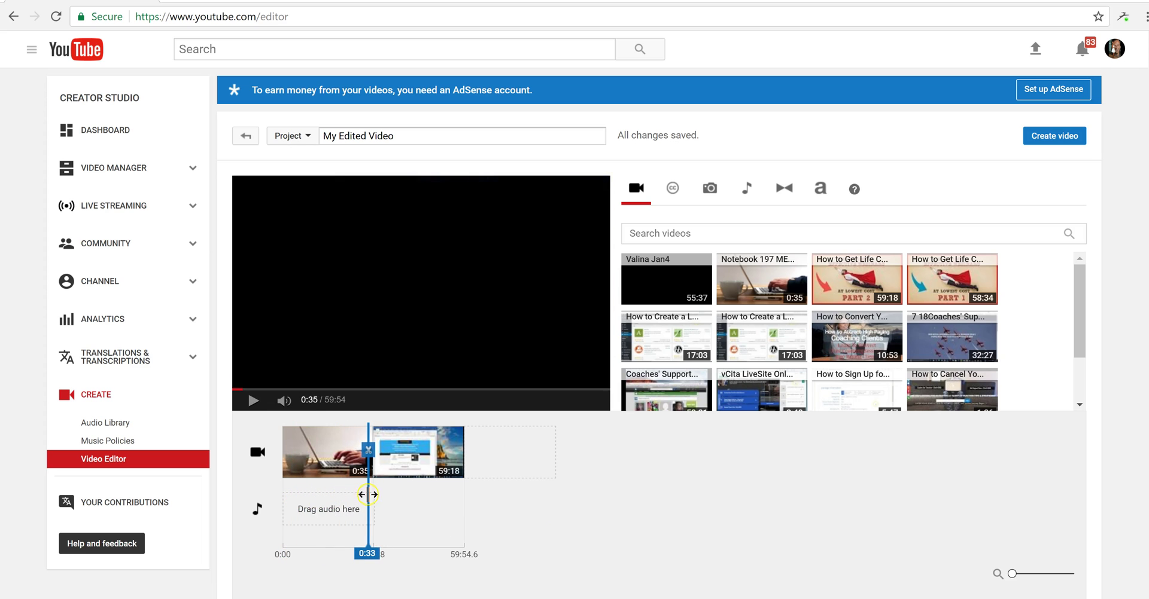
pyautogui.moveTo(253, 401)
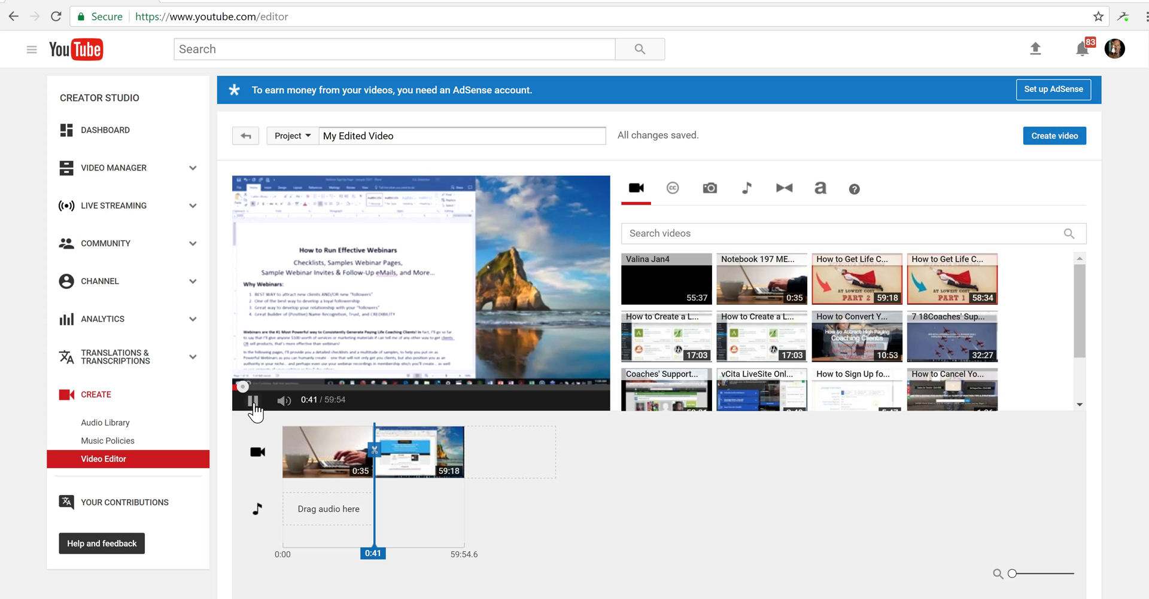
pyautogui.click(347, 490)
pyautogui.click(375, 455)
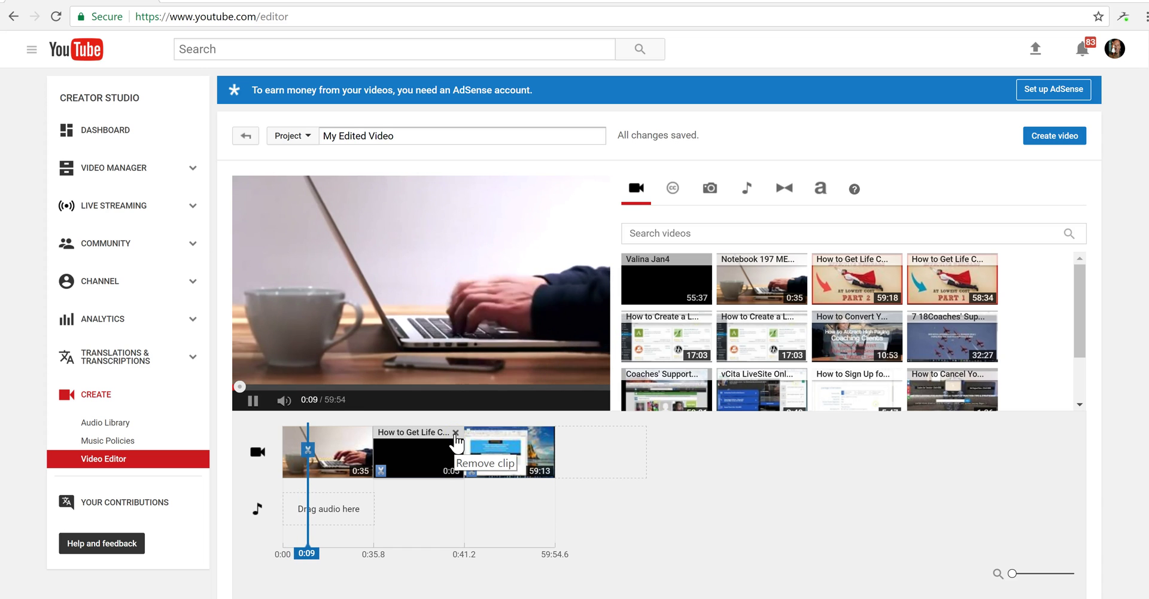
pyautogui.click(455, 433)
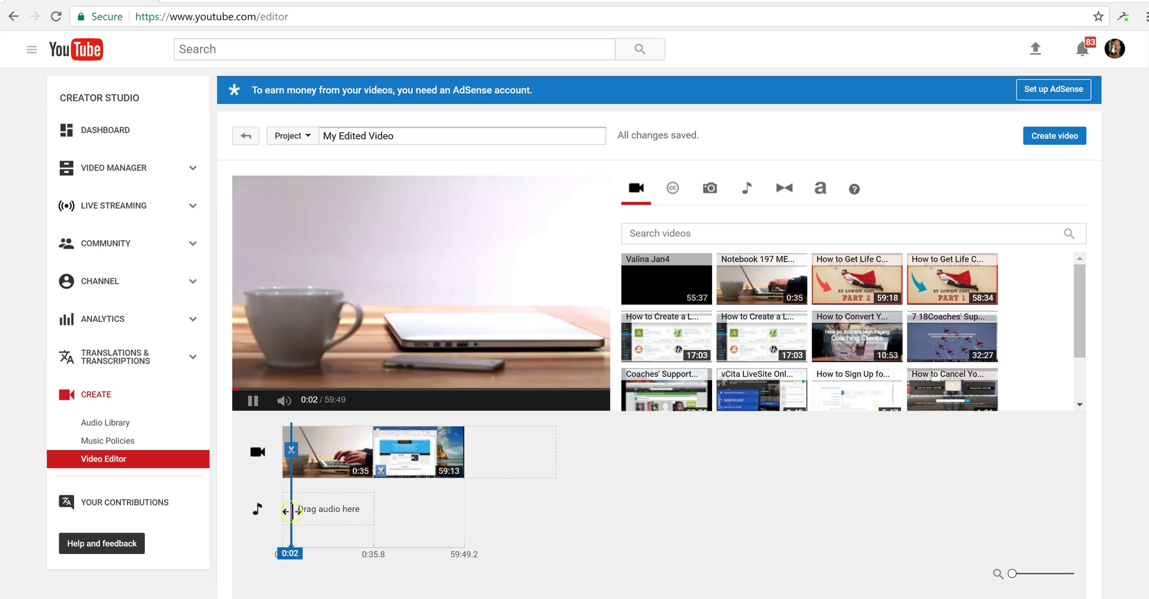
# Preview around the join to find 0:32, then split the Notebook clip there.
pyautogui.moveTo(289, 512); pyautogui.dragTo(369, 511)
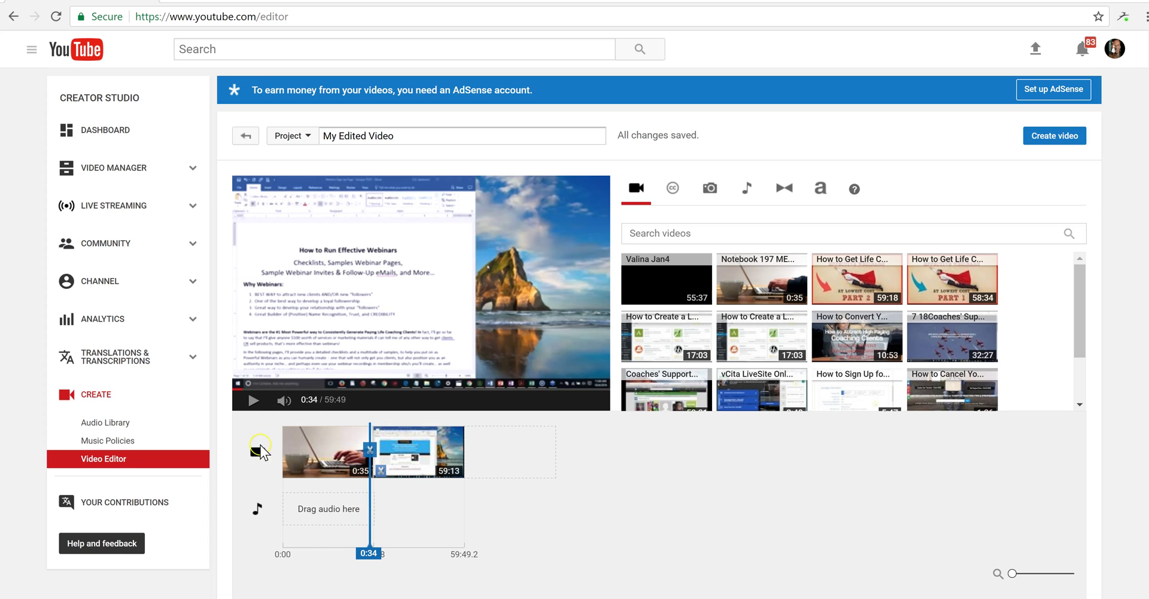
pyautogui.click(250, 402)
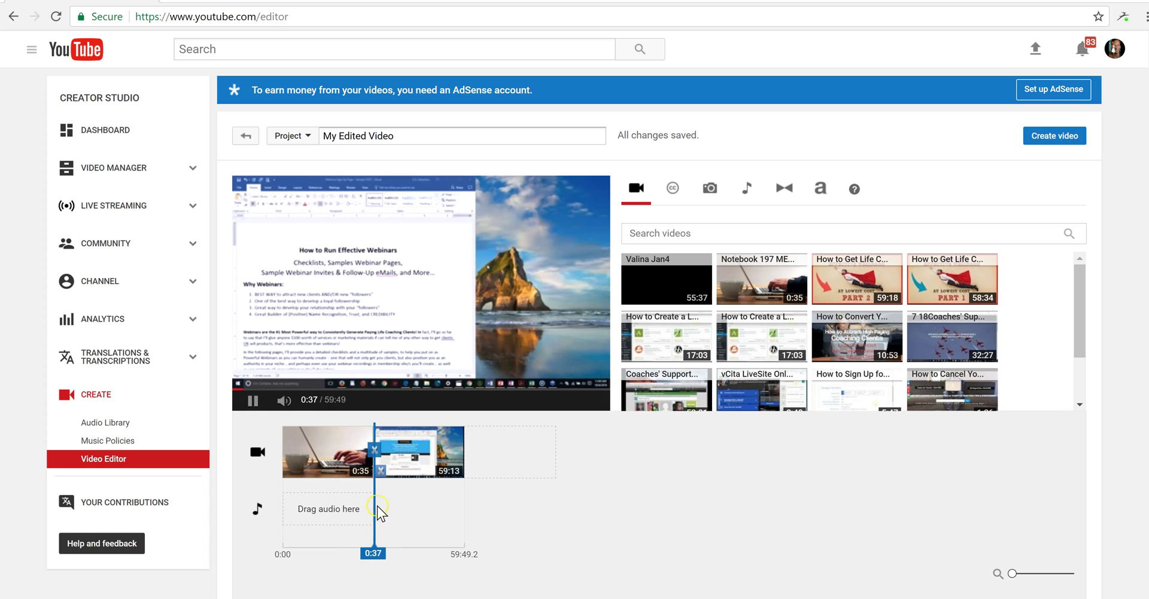
pyautogui.moveTo(372, 511); pyautogui.dragTo(364, 514)
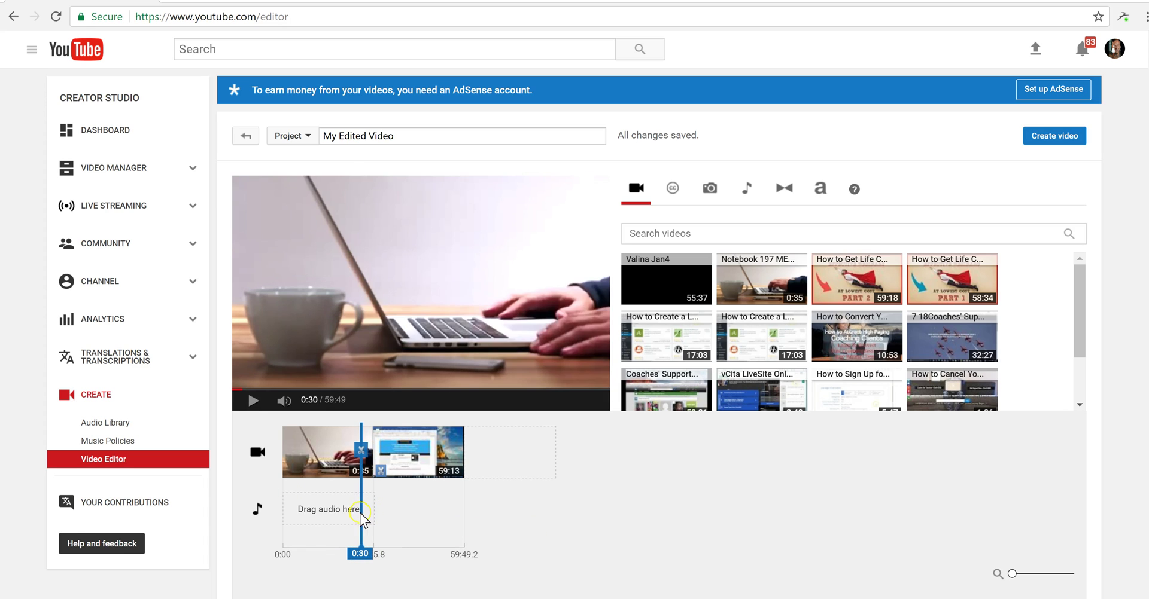
pyautogui.click(251, 399)
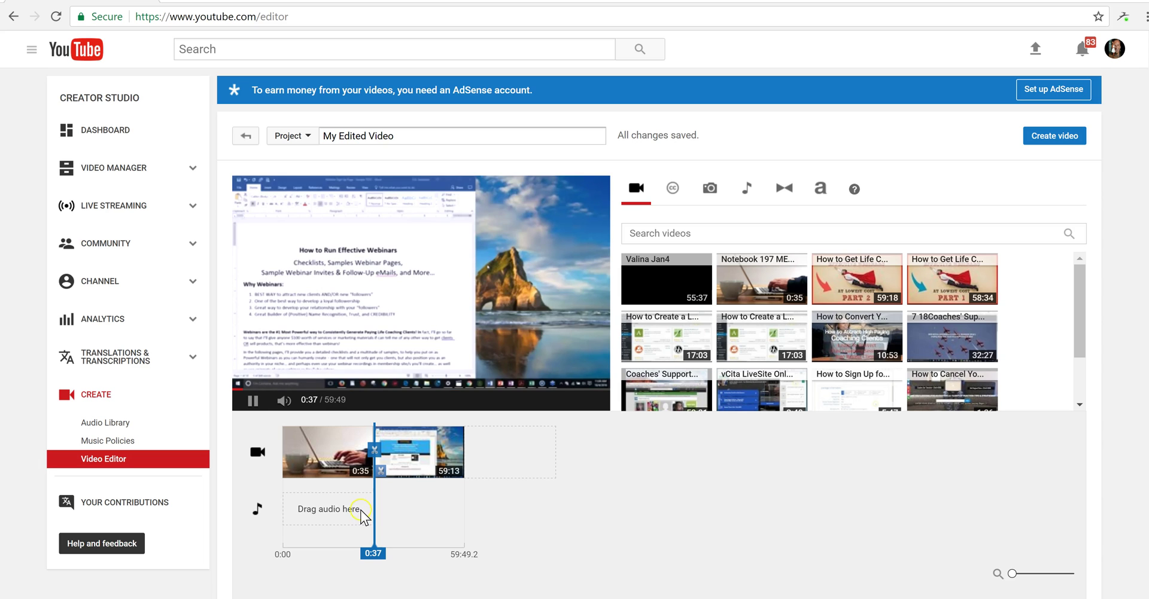
pyautogui.click(251, 400)
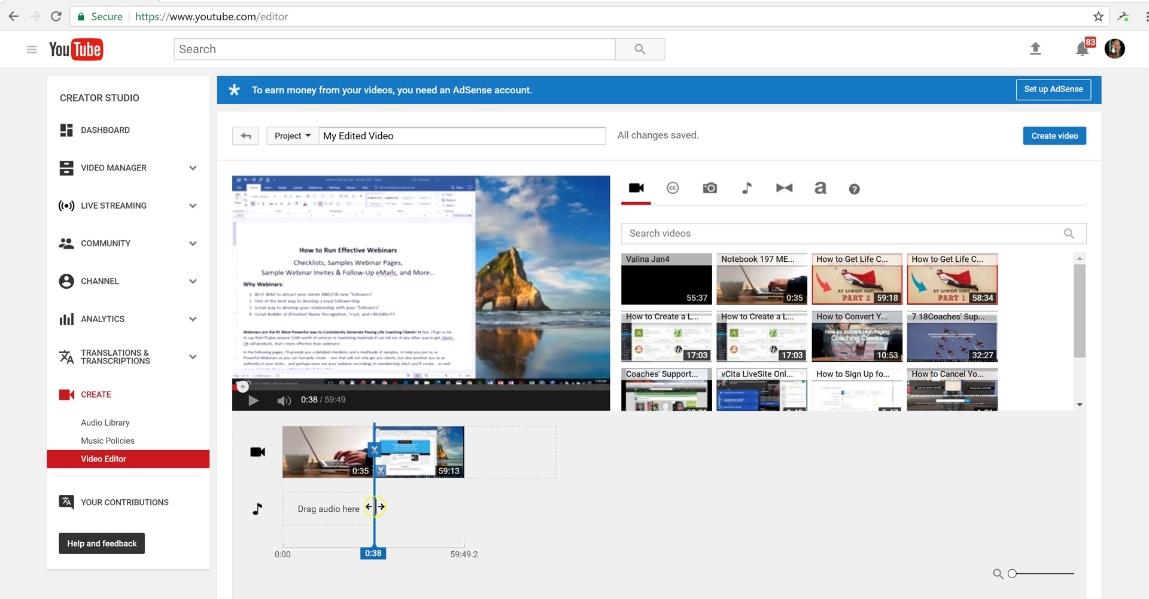
pyautogui.moveTo(374, 511); pyautogui.dragTo(354, 513)
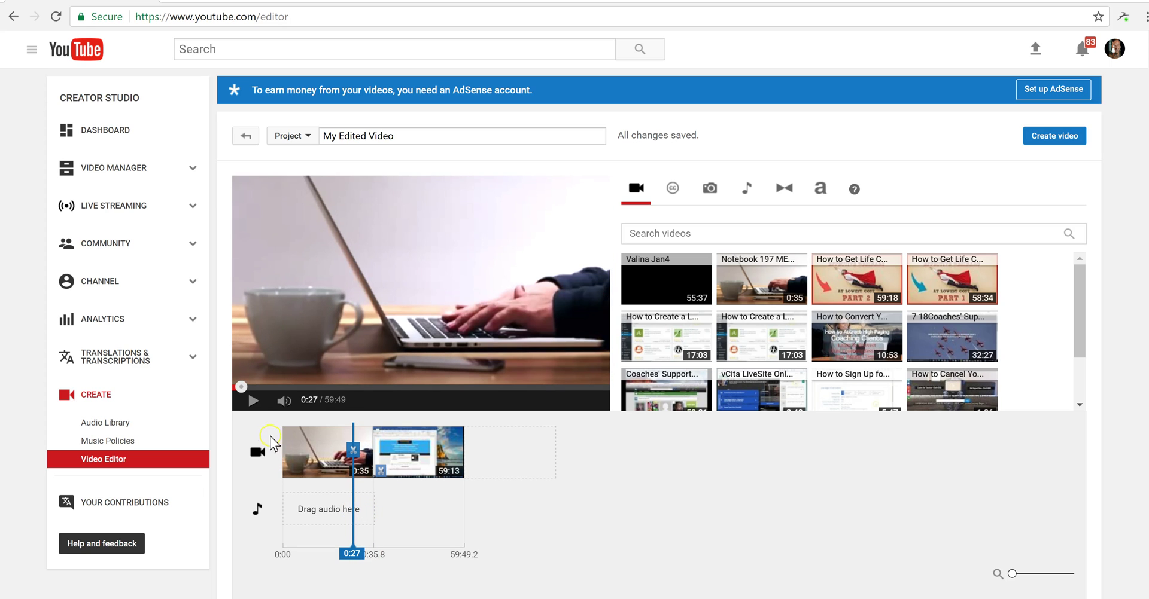
pyautogui.click(251, 401)
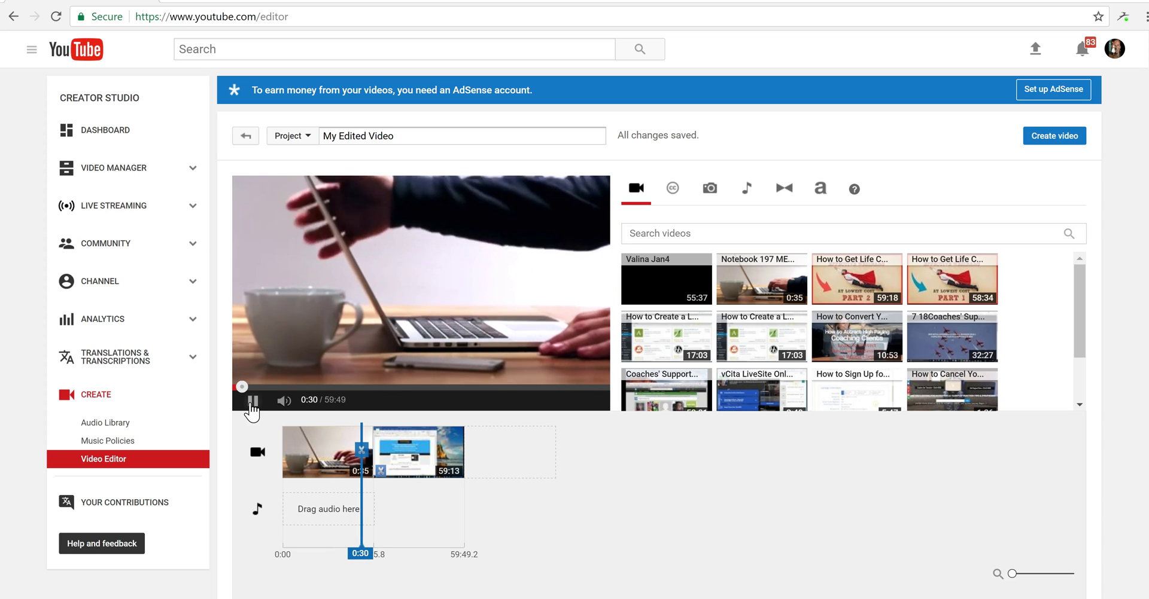
pyautogui.click(252, 401)
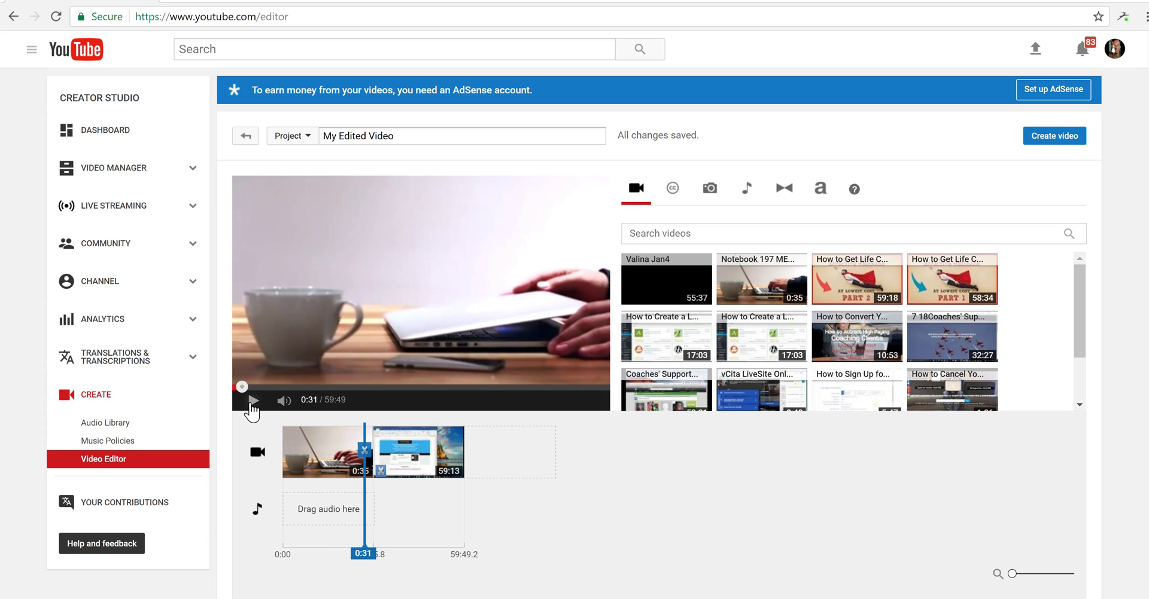
pyautogui.click(252, 401)
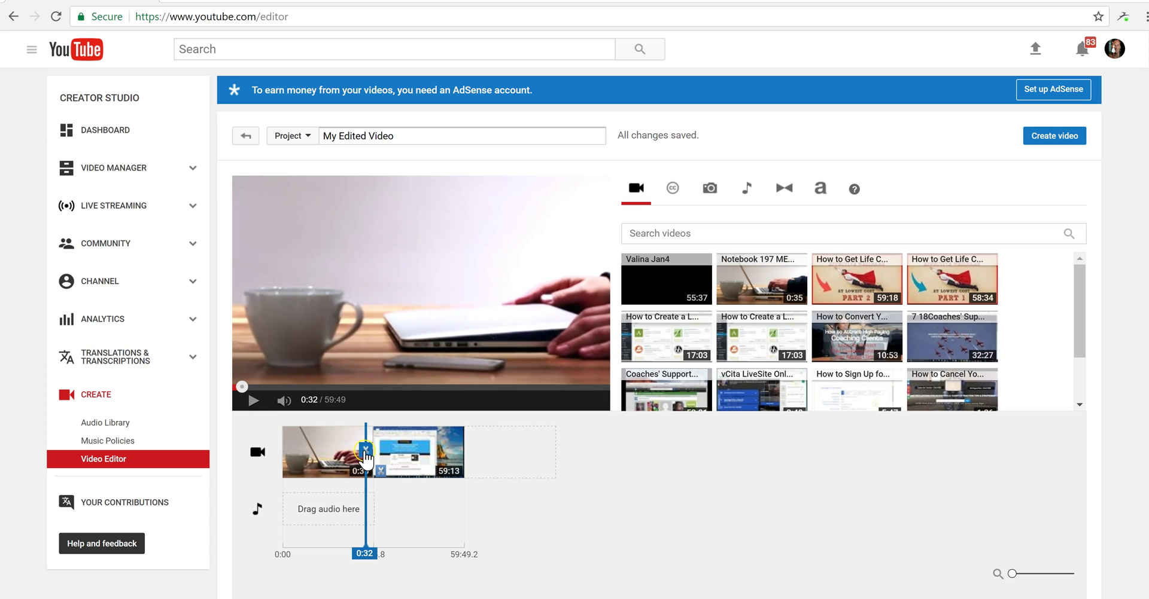
pyautogui.click(365, 450)
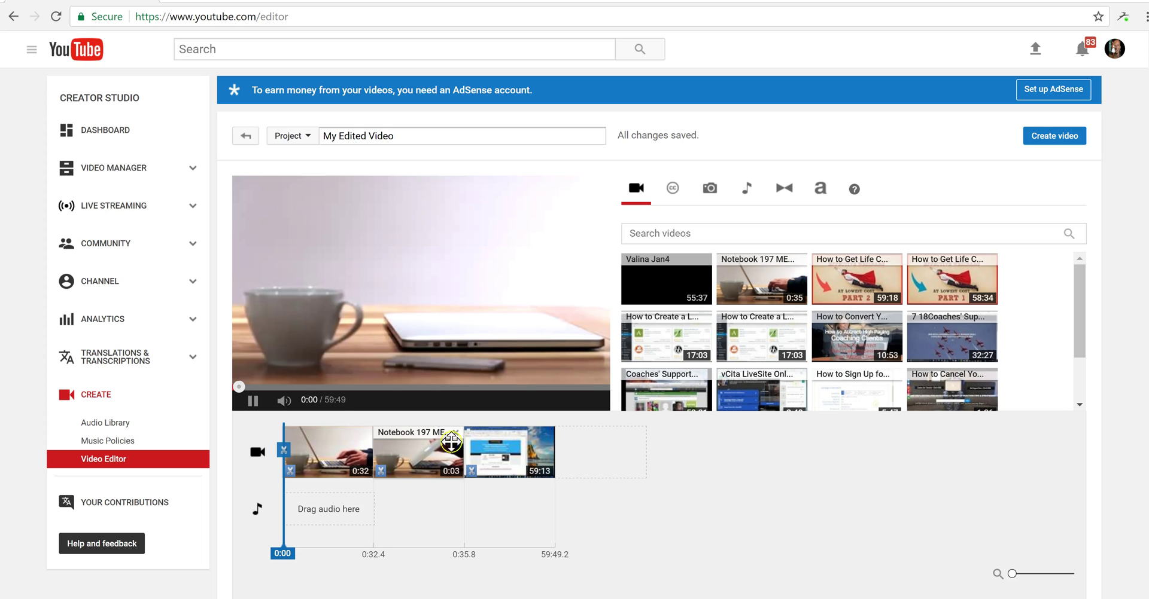
# Delete the 0:03 tail piece and preview the new join between the clips.
pyautogui.click(455, 434)
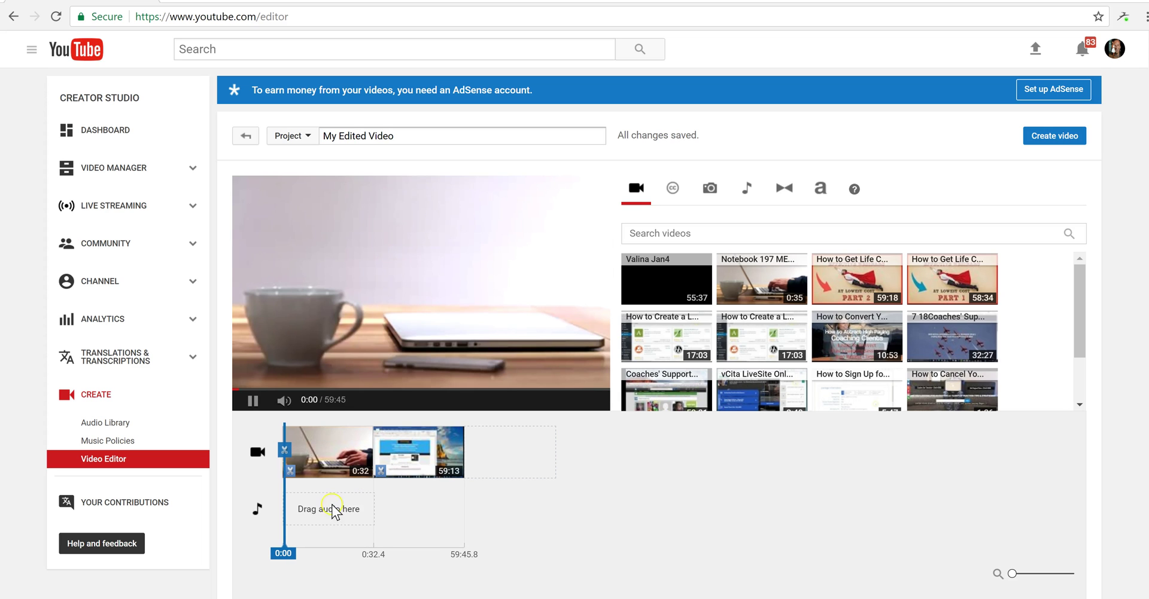
pyautogui.moveTo(287, 514); pyautogui.dragTo(362, 514)
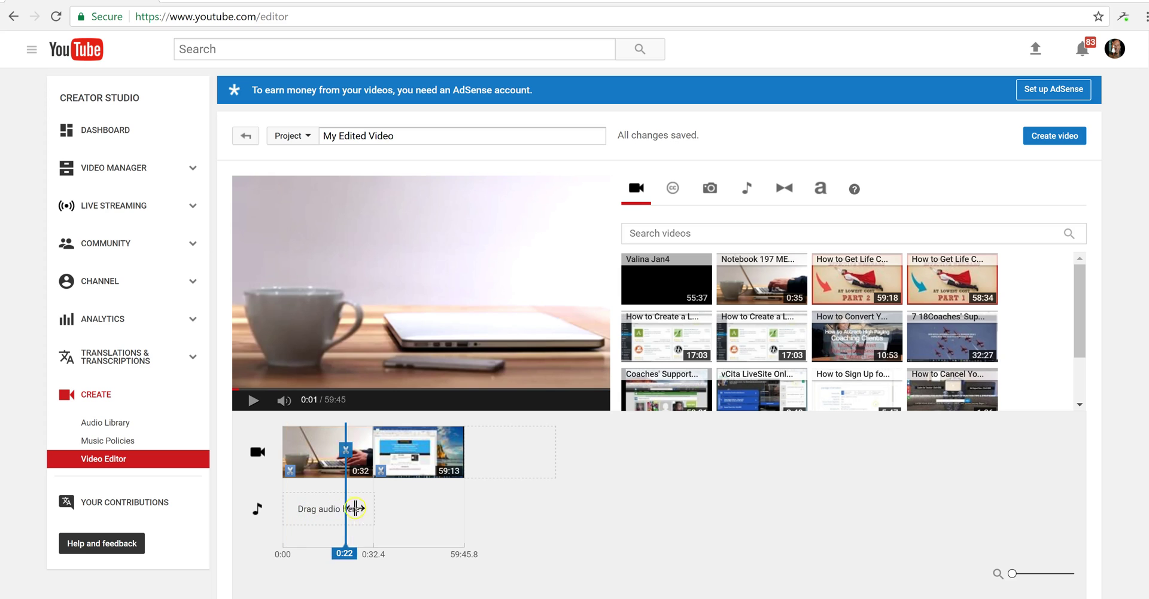
pyautogui.click(252, 401)
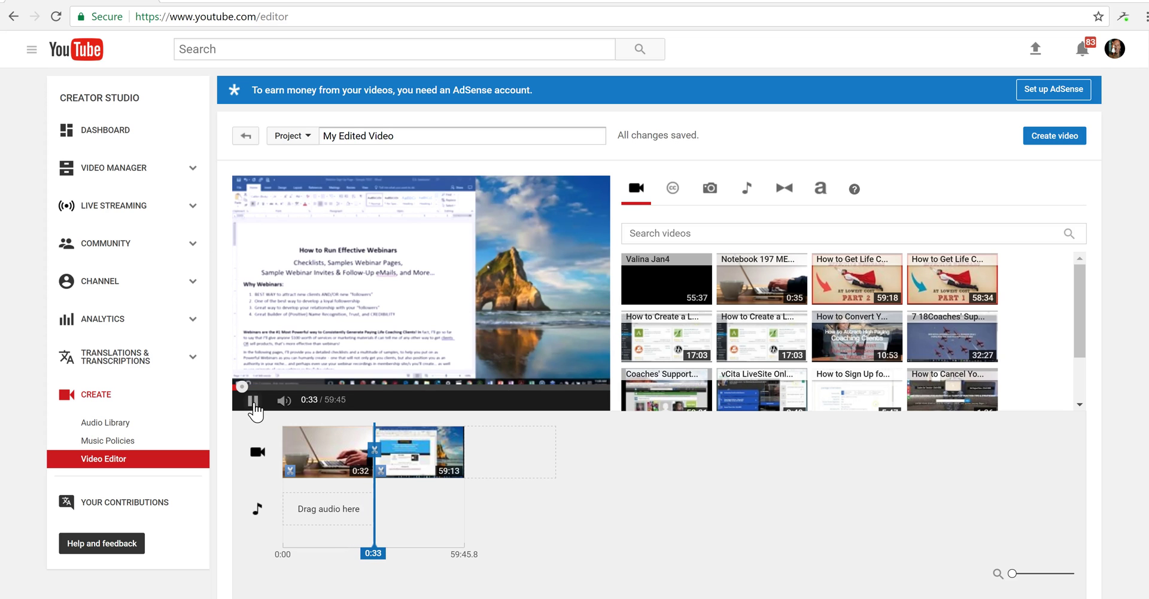
pyautogui.click(253, 401)
# Rename the project 'My Cool New Edited Video' and create it as a video.
pyautogui.tripleClick(470, 141)
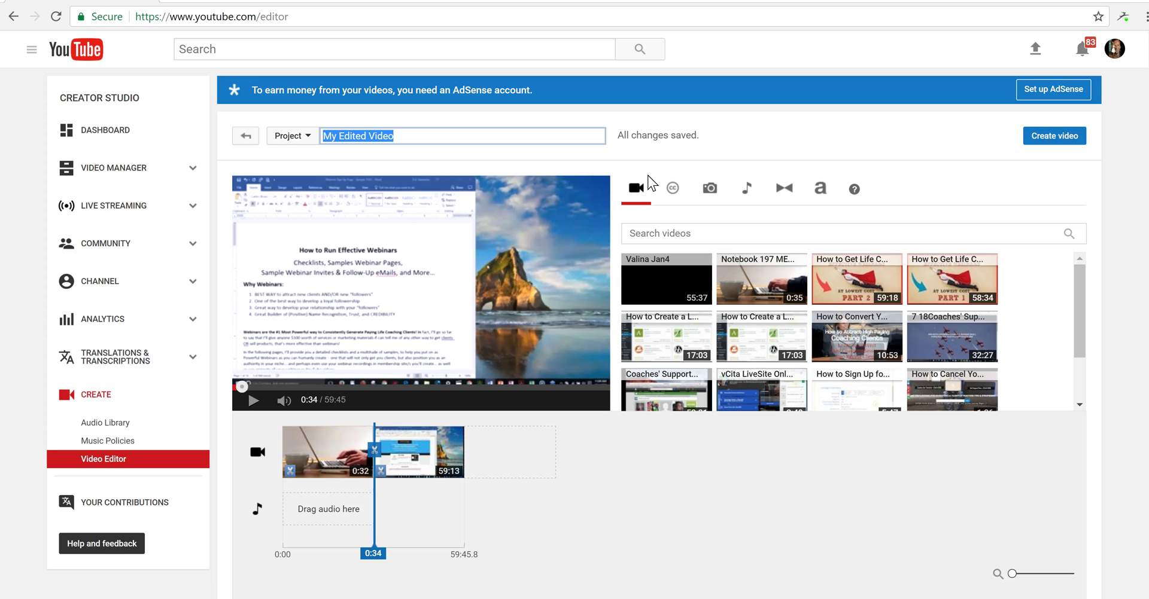
pyautogui.write('My Coo')
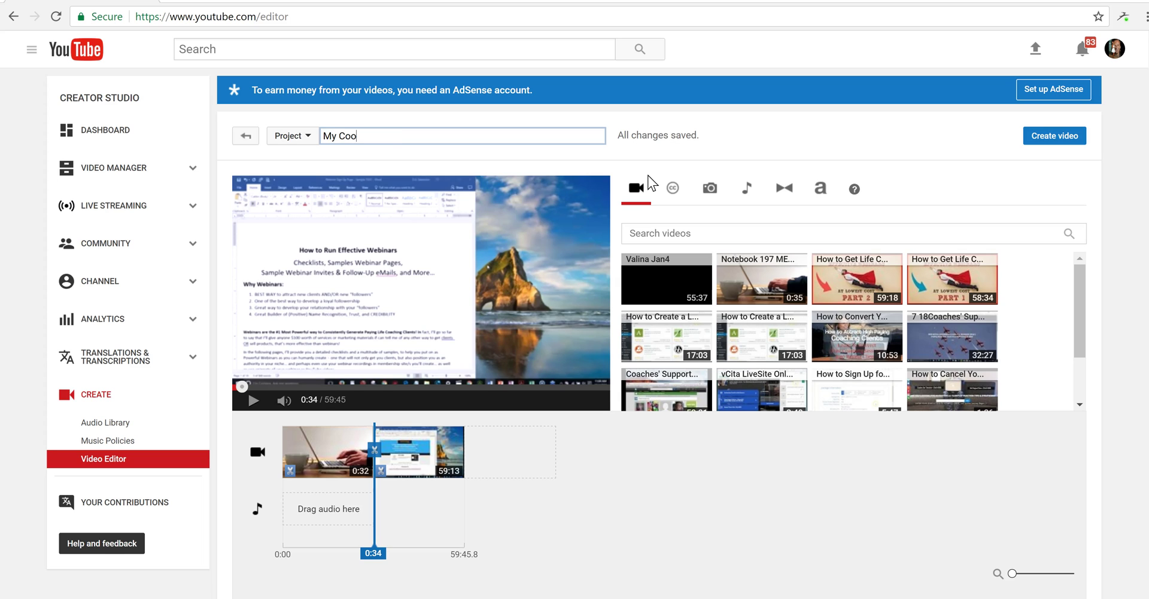
pyautogui.write('l New V')
pyautogui.write('ideo')
pyautogui.click(650, 175)
pyautogui.write('Edited')
pyautogui.click(1110, 70)
pyautogui.click(1062, 187)
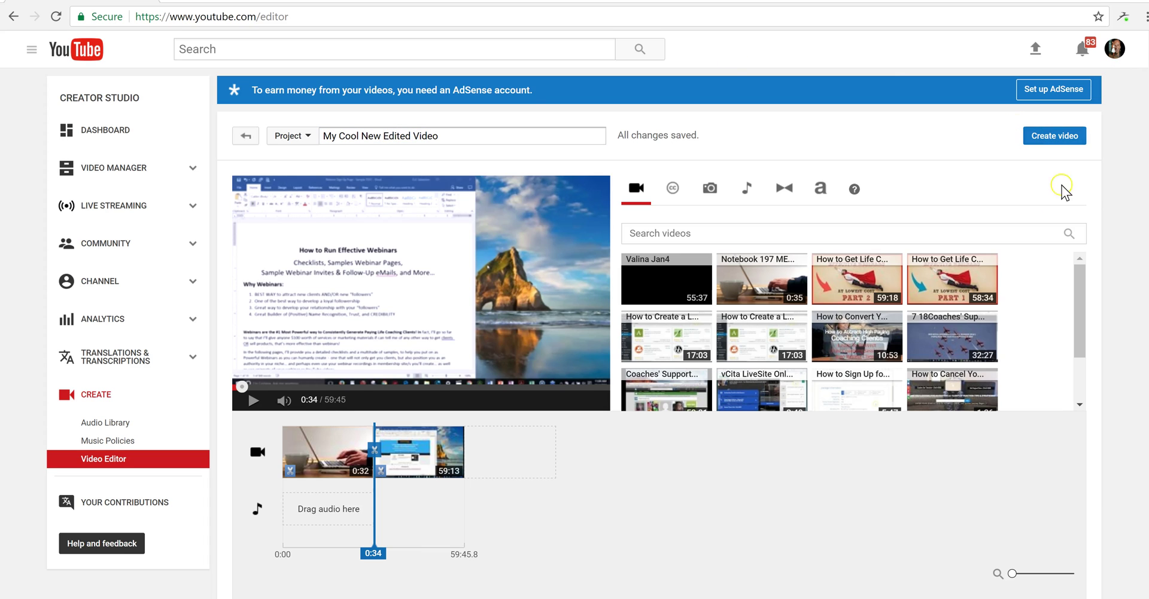
pyautogui.click(1041, 138)
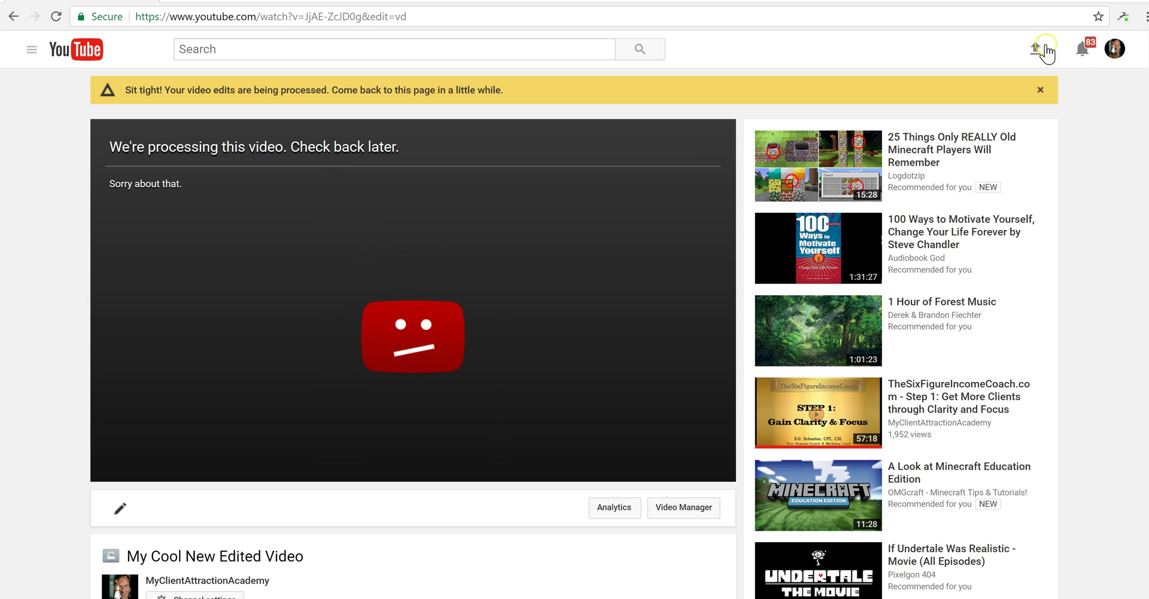
# Open Creator Studio from the avatar menu on the processing watch page.
pyautogui.click(1114, 50)
pyautogui.click(1026, 149)
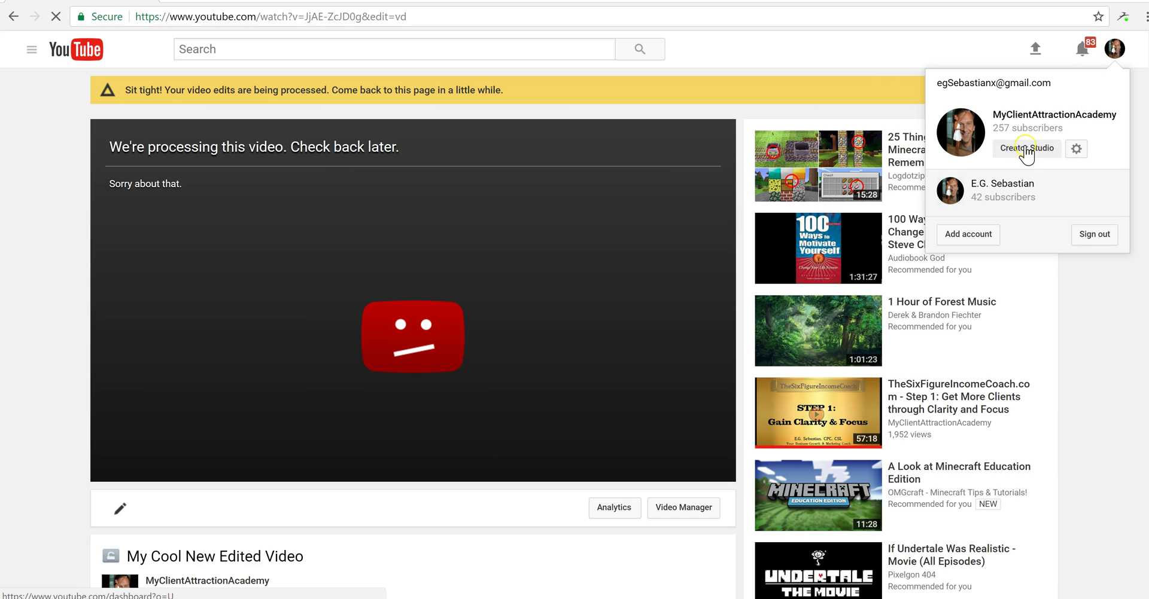